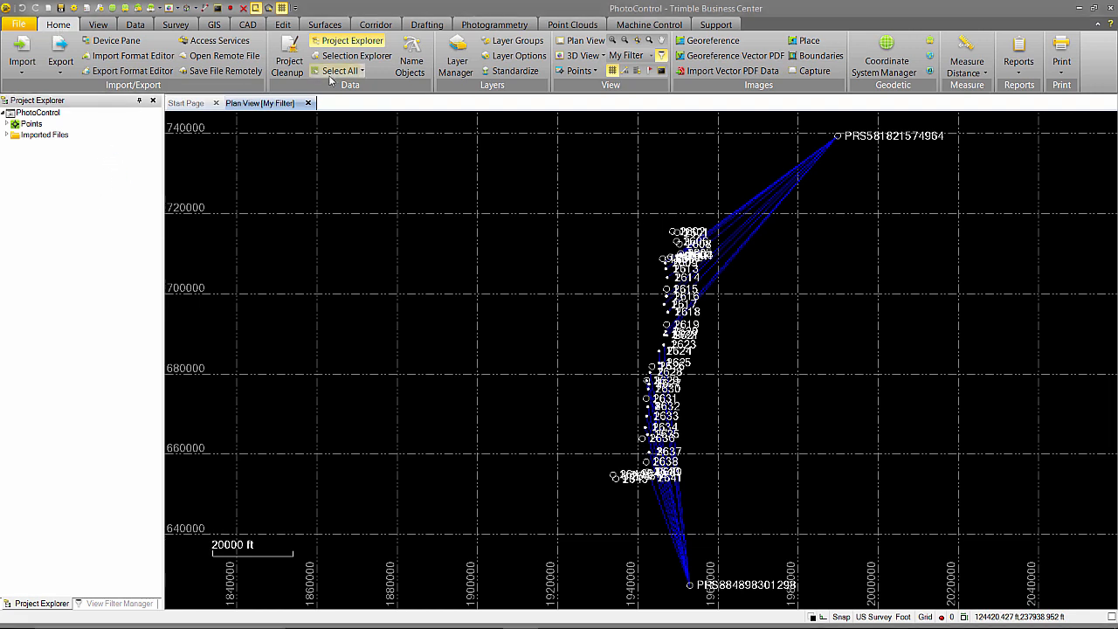
# Expand the Points list in the Project Explorer and look through the 1600- and 2600-series point IDs
pyautogui.click(98, 28)
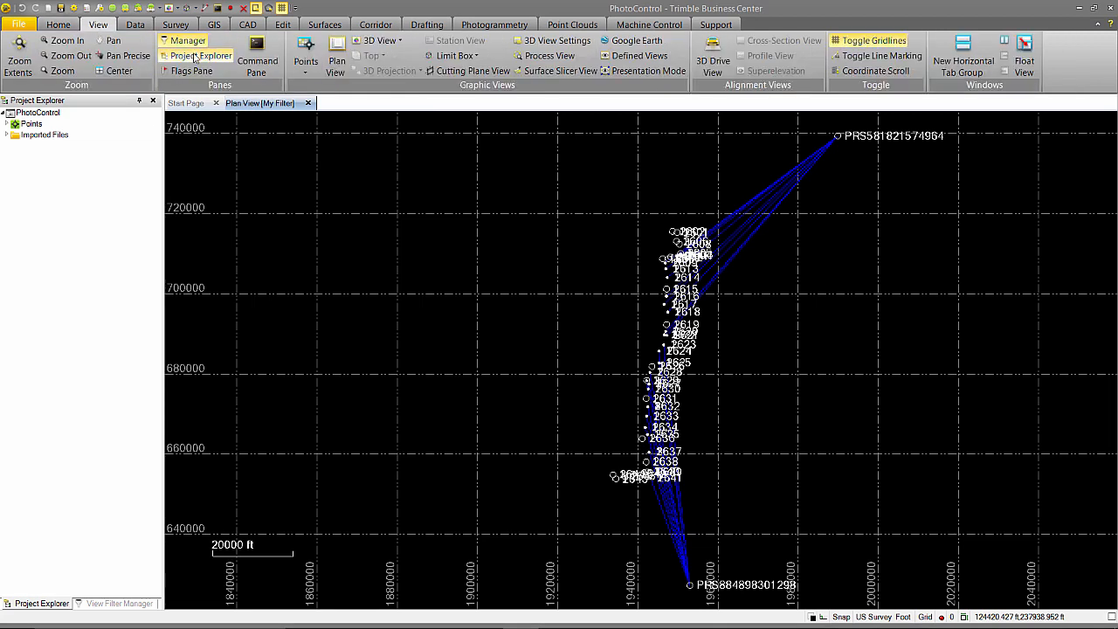
pyautogui.click(61, 26)
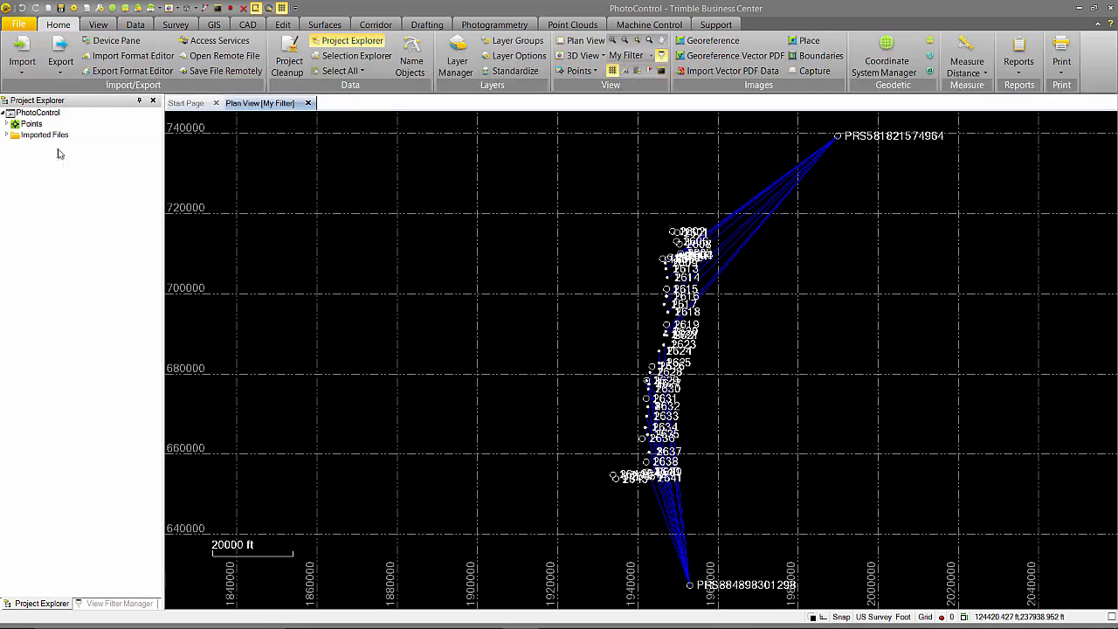
pyautogui.click(7, 124)
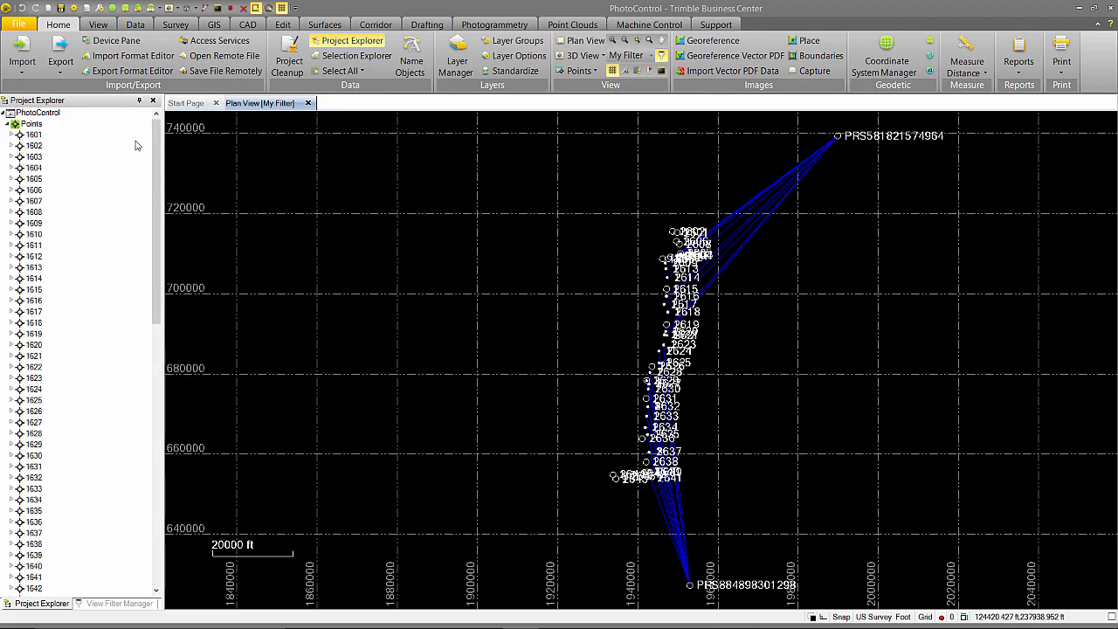
pyautogui.moveTo(158, 178); pyautogui.dragTo(164, 299)
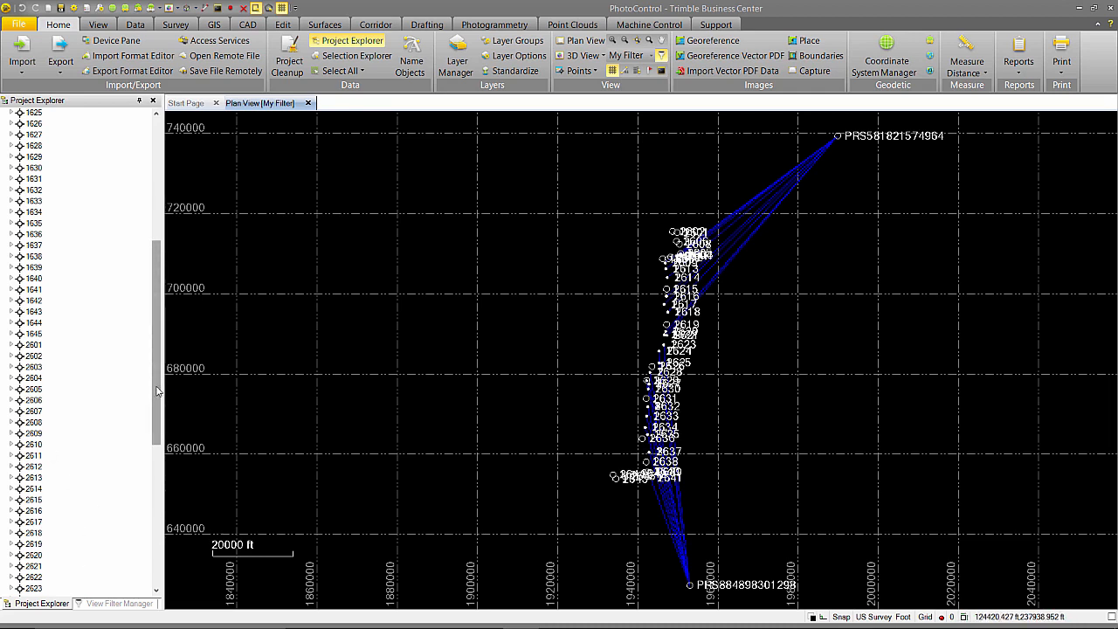
pyautogui.moveTo(159, 395); pyautogui.dragTo(151, 224)
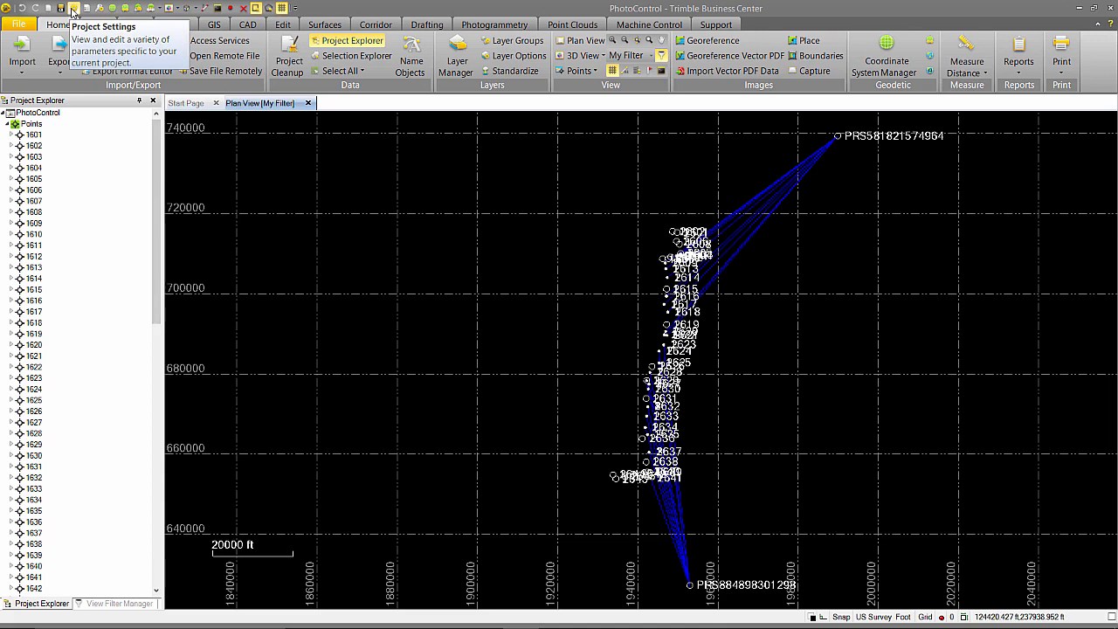
# In the project's point tolerance settings under Computations, set the survey-quality horizontal tolerance to 0.01 m
pyautogui.click(73, 8)
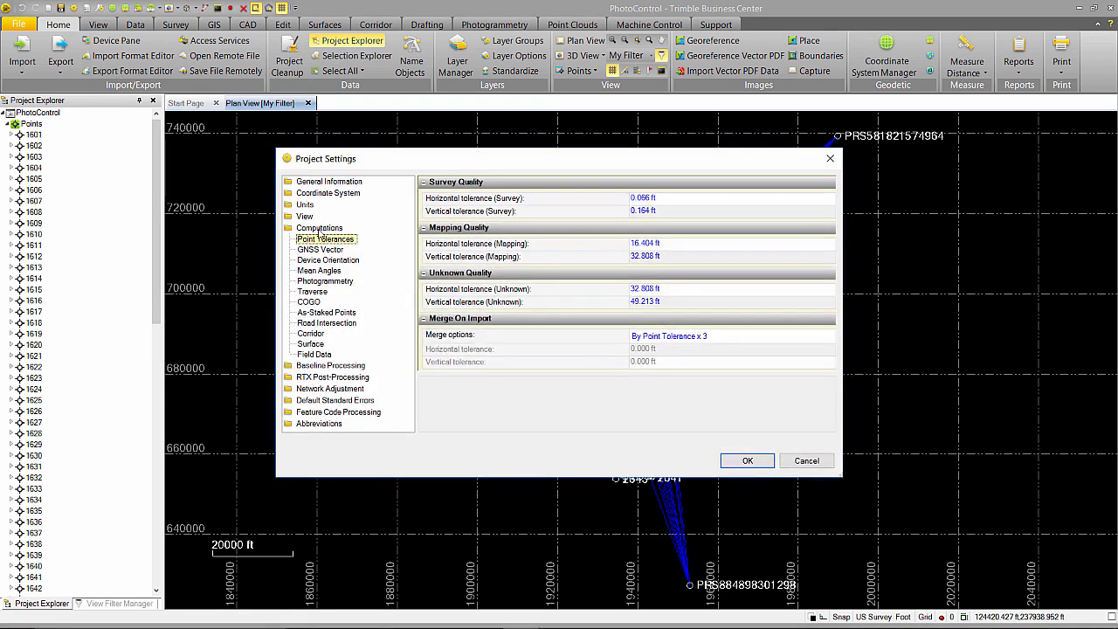
pyautogui.click(320, 229)
pyautogui.click(321, 241)
pyautogui.click(536, 195)
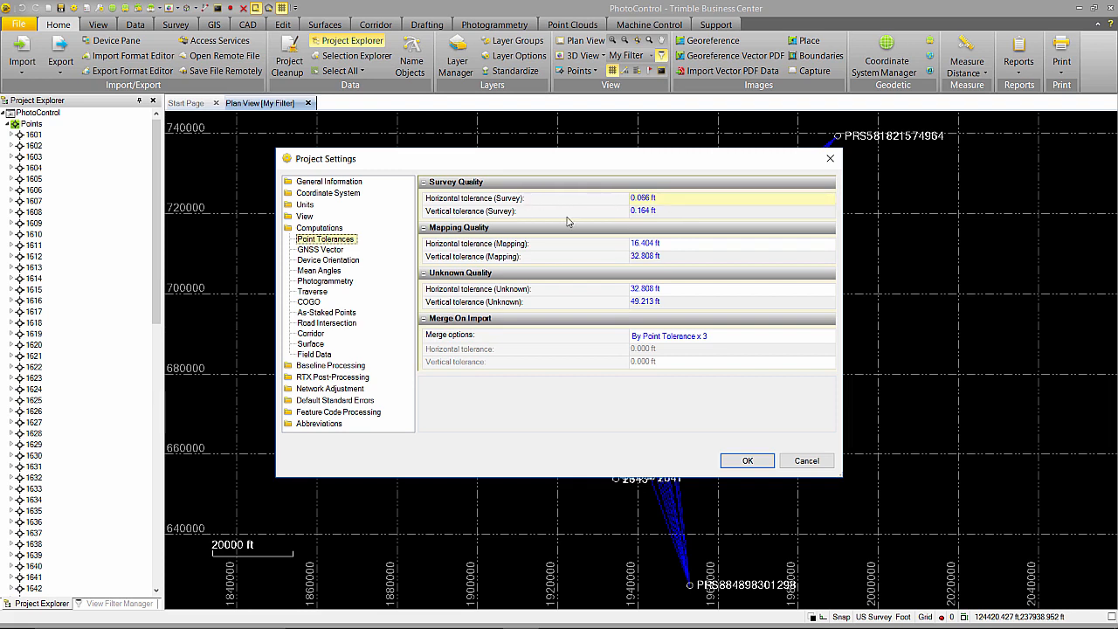
pyautogui.click(662, 212)
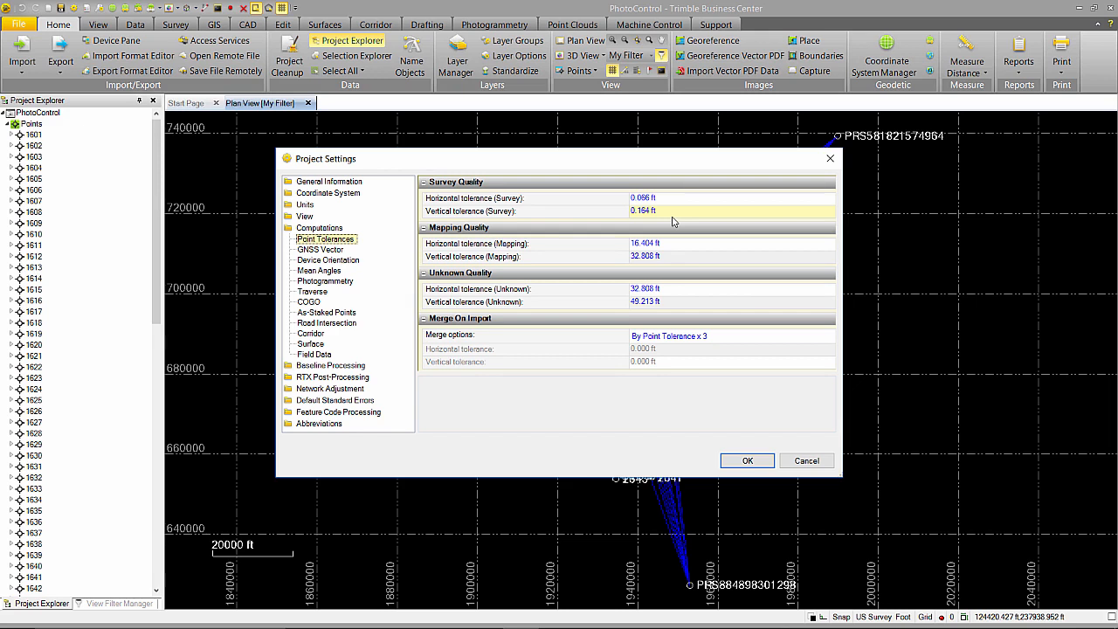
pyautogui.click(669, 200)
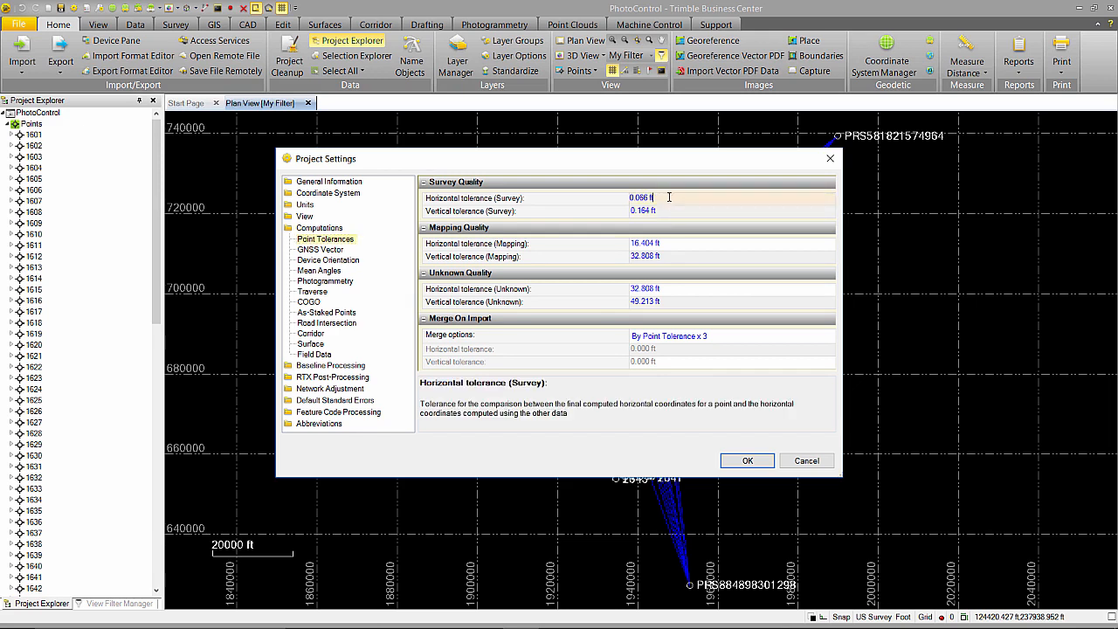
pyautogui.moveTo(663, 198); pyautogui.dragTo(588, 200)
pyautogui.press('BackSpace')
pyautogui.write('.01m')
pyautogui.press('Return')
# Set the survey-quality vertical tolerance to 0.02 m and apply the project settings
pyautogui.click(672, 215)
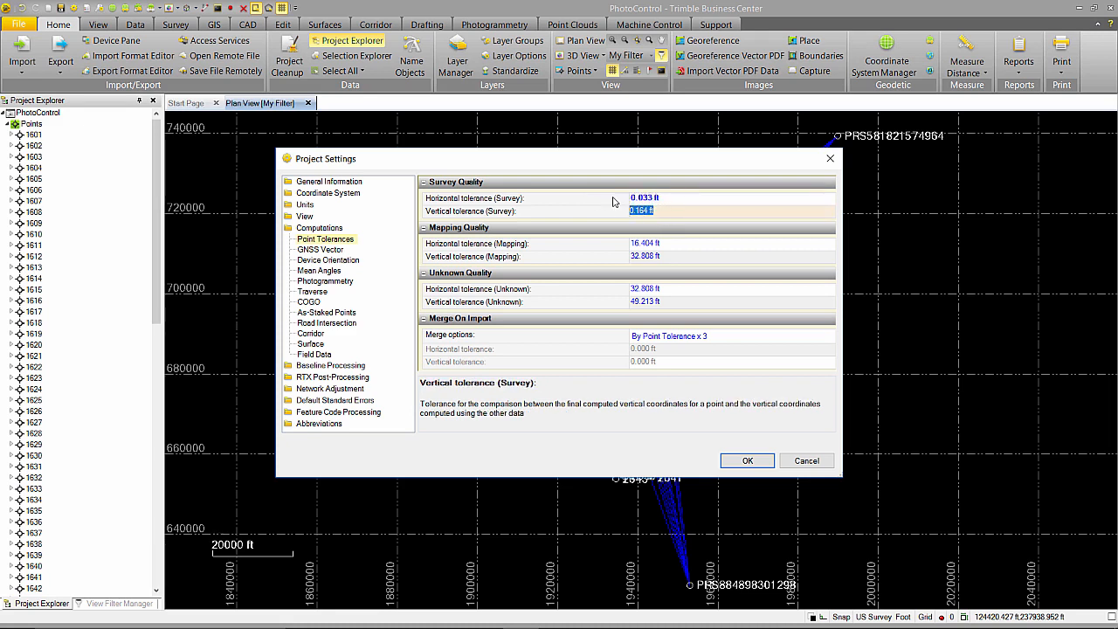
pyautogui.write('.02m')
pyautogui.click(702, 198)
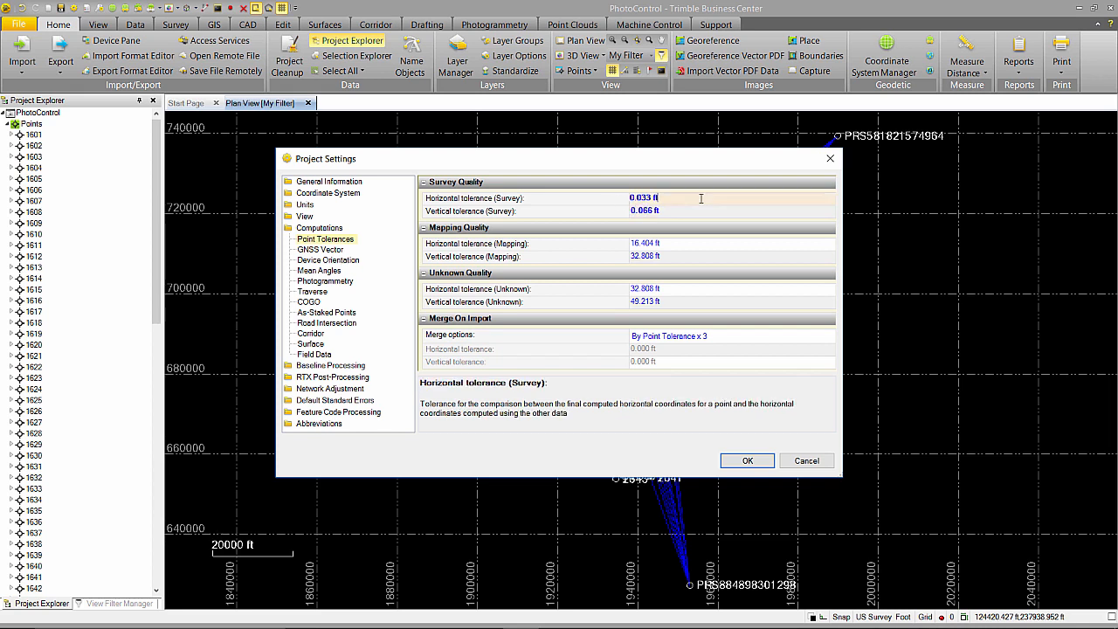
pyautogui.click(748, 461)
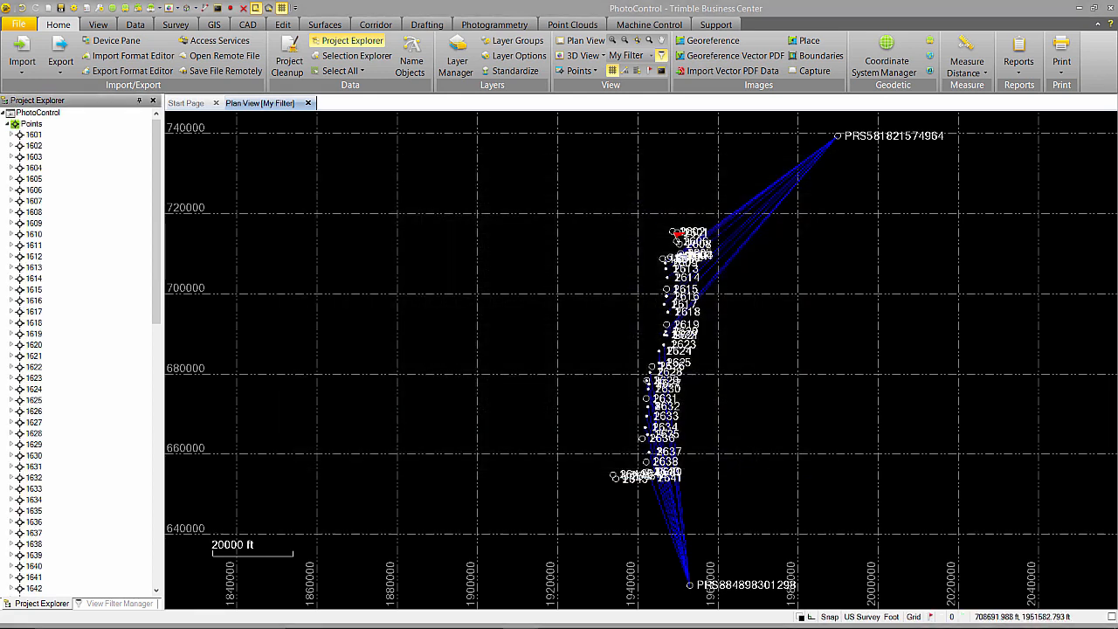
# Examine in the plan view how closely the paired points 1617 and 2617 lie to each other
pyautogui.scroll(2, 678, 310)
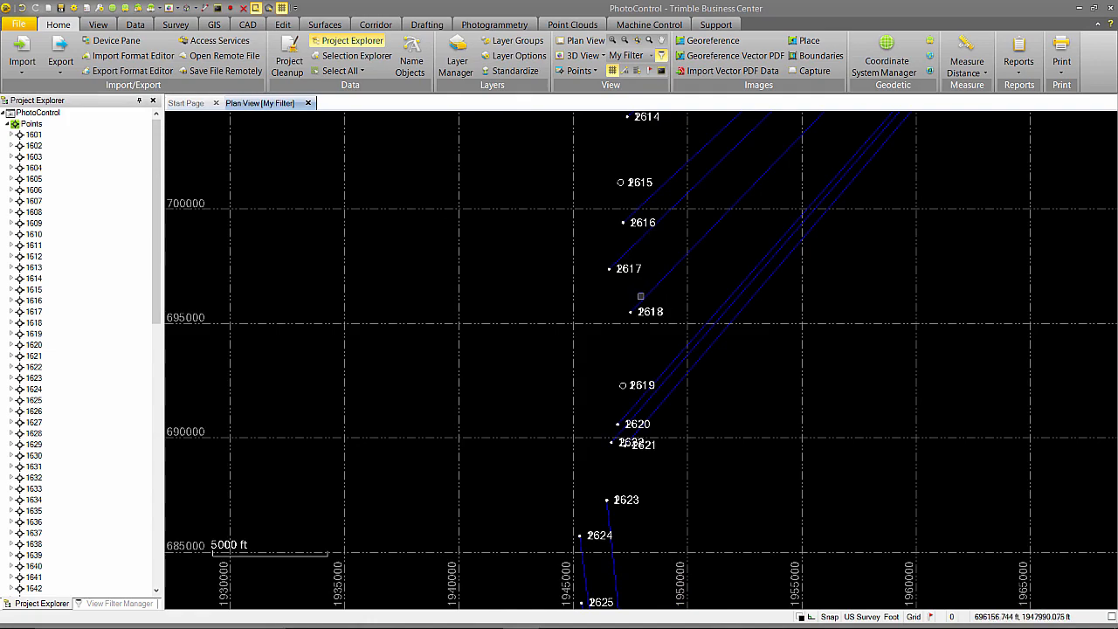
pyautogui.scroll(4, 610, 276)
pyautogui.scroll(8, 610, 276)
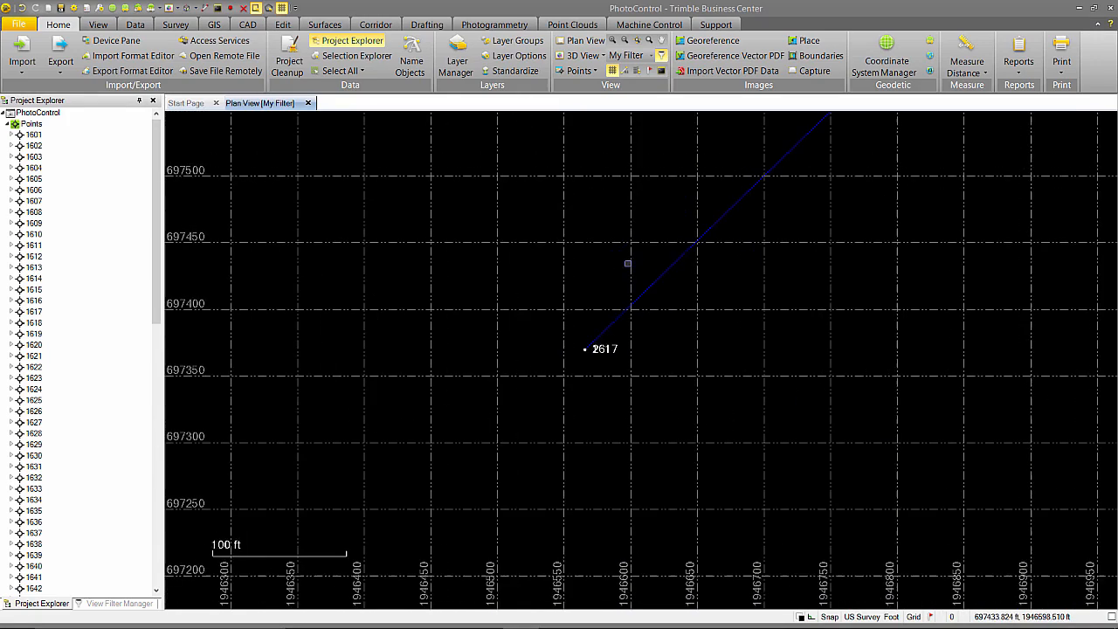
pyautogui.scroll(4, 537, 374)
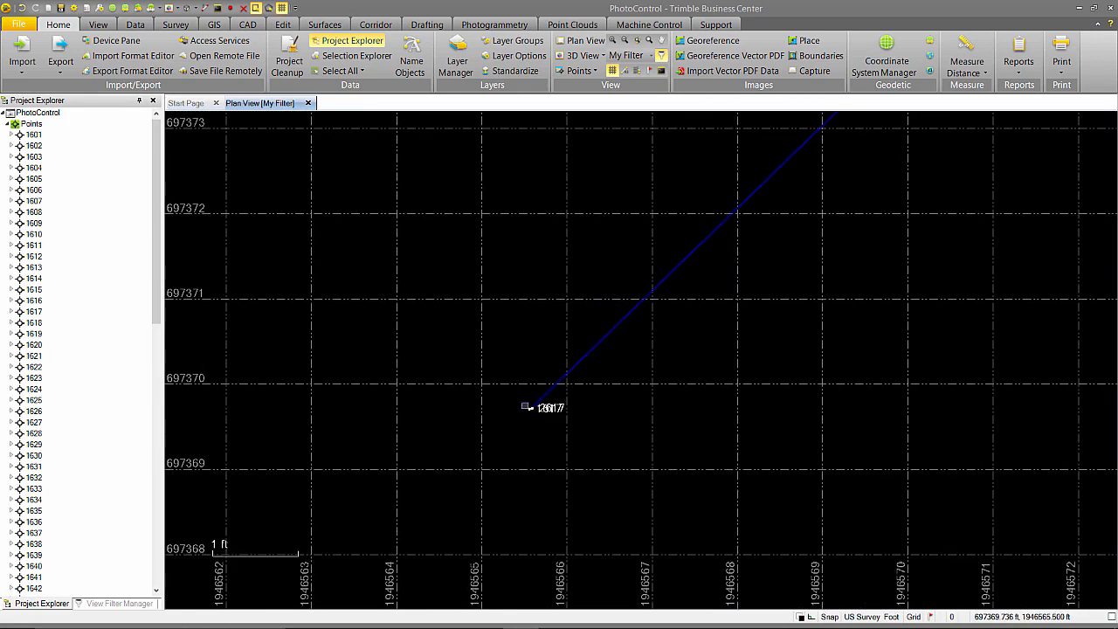
pyautogui.scroll(1, 550, 280)
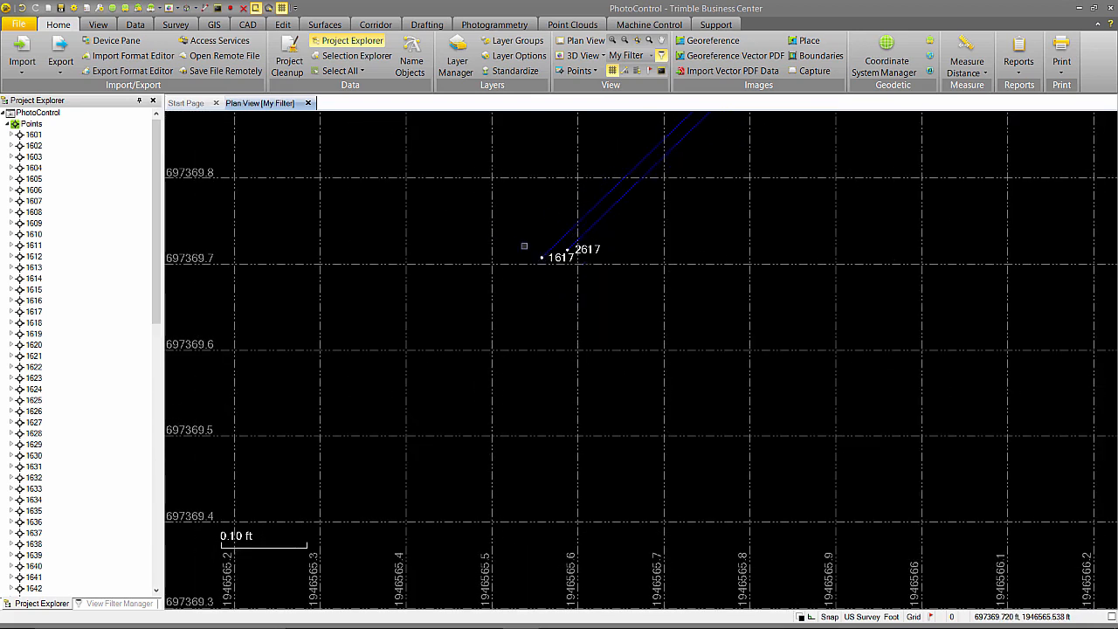
pyautogui.moveTo(511, 238); pyautogui.dragTo(630, 288)
pyautogui.click(637, 319)
pyautogui.scroll(-2, 503, 317)
pyautogui.scroll(-8, 507, 313)
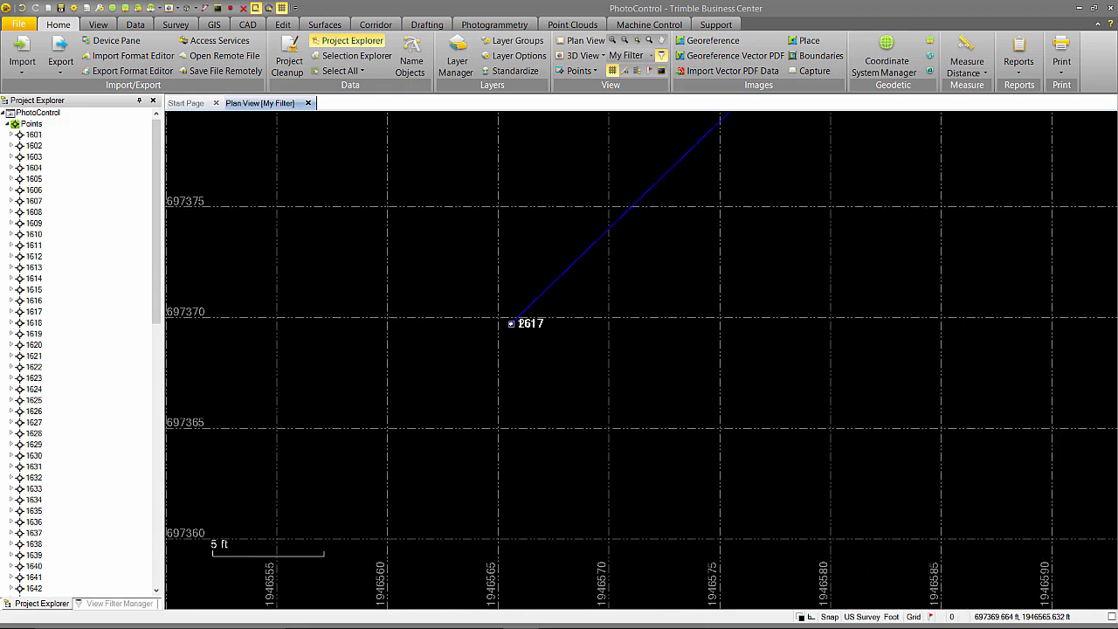
pyautogui.scroll(-4, 504, 312)
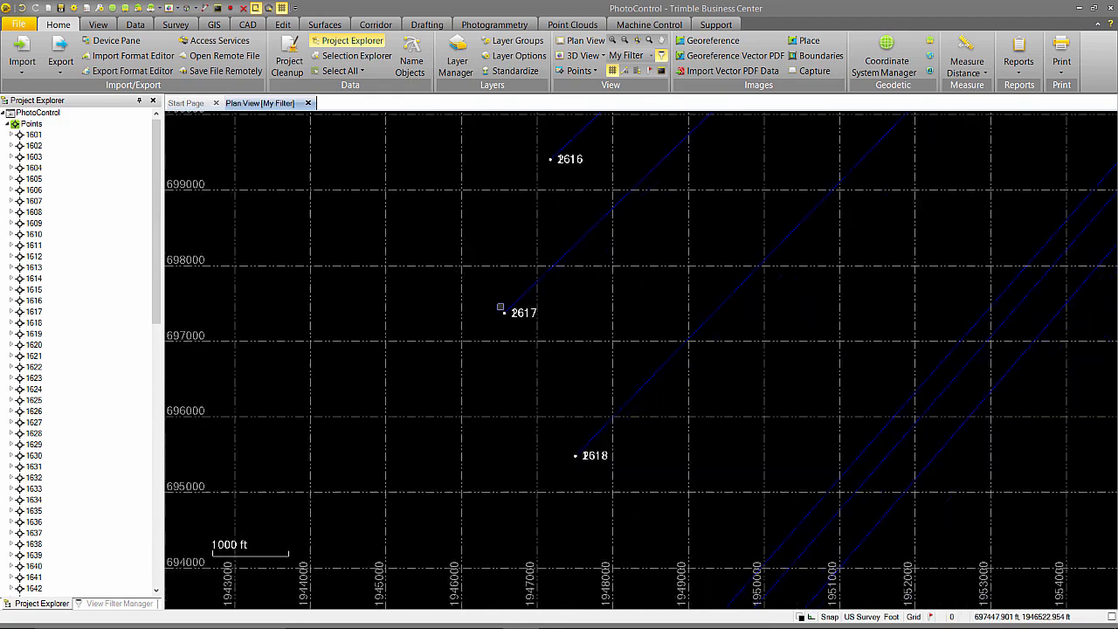
# Average points 1601 and 2601 into a new point with ID 601 and feature code PK
pyautogui.click(34, 136)
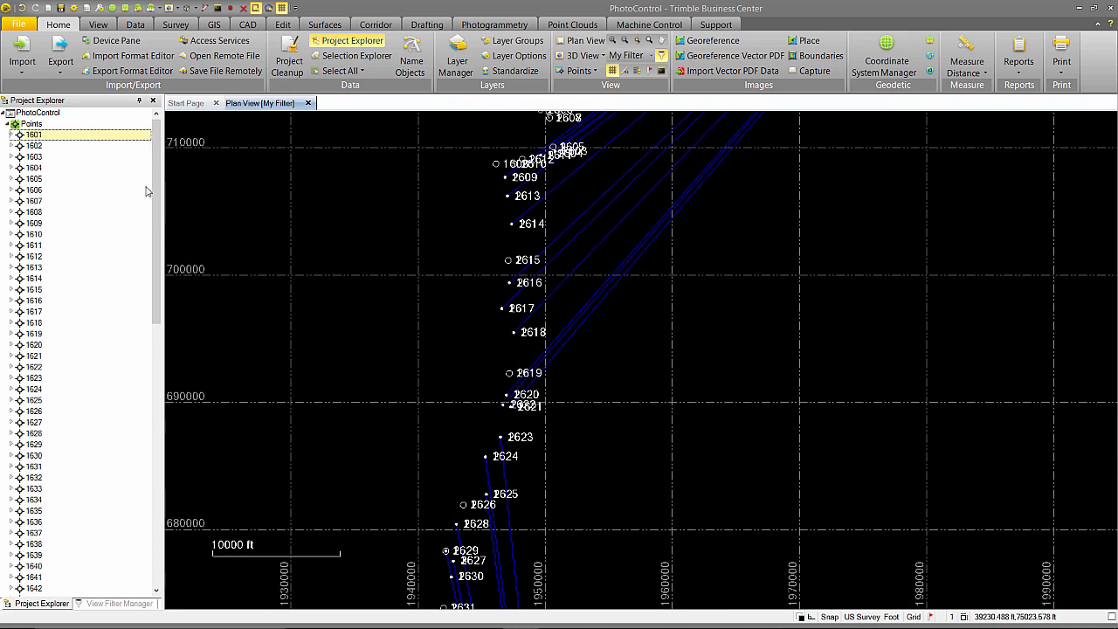
pyautogui.moveTo(158, 202); pyautogui.dragTo(156, 295)
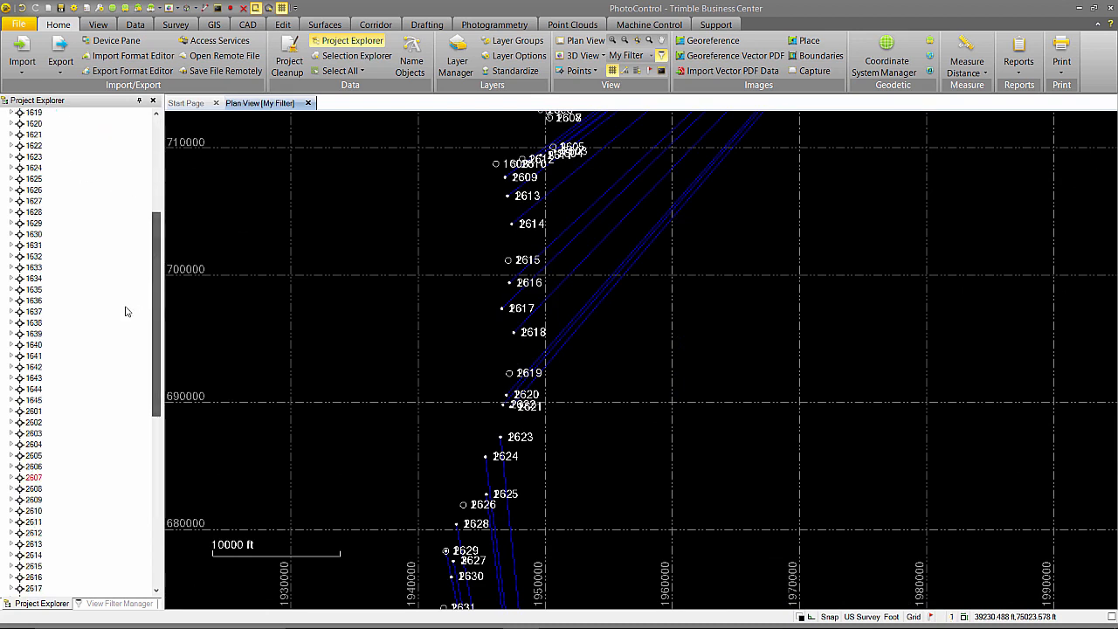
pyautogui.keyDown('ctrl'); pyautogui.click(32, 413); pyautogui.keyUp('ctrl')
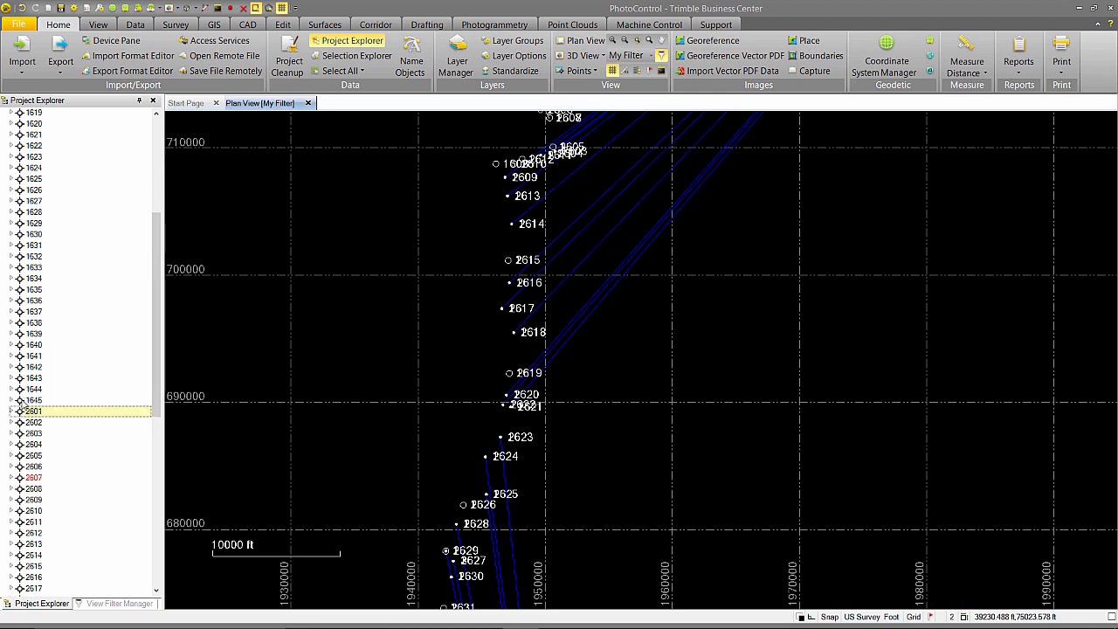
pyautogui.rightClick(41, 414)
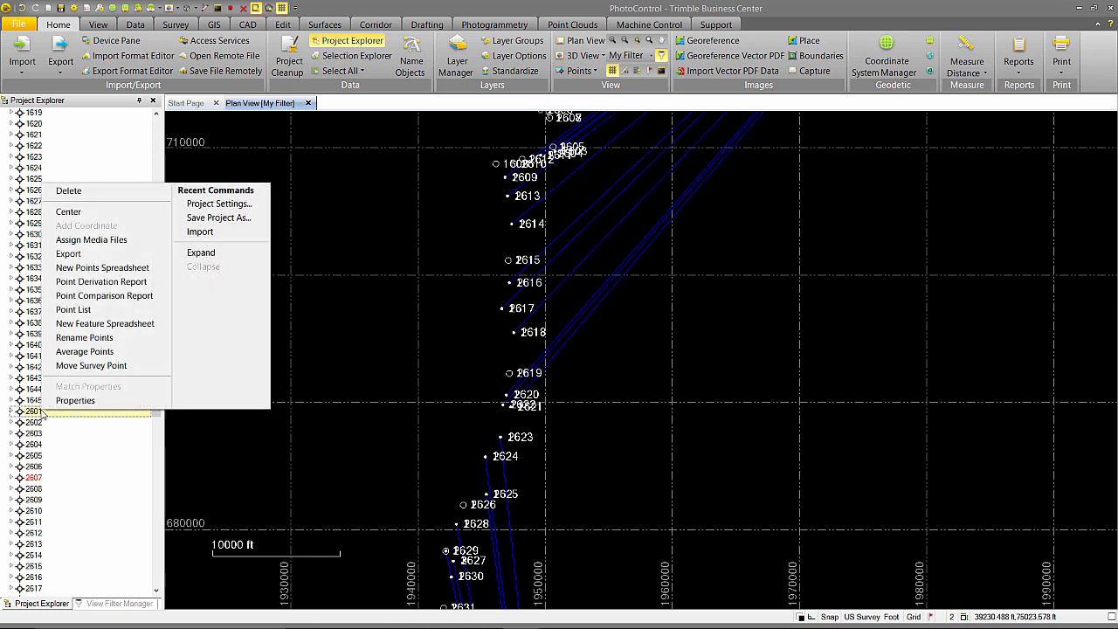
pyautogui.click(85, 351)
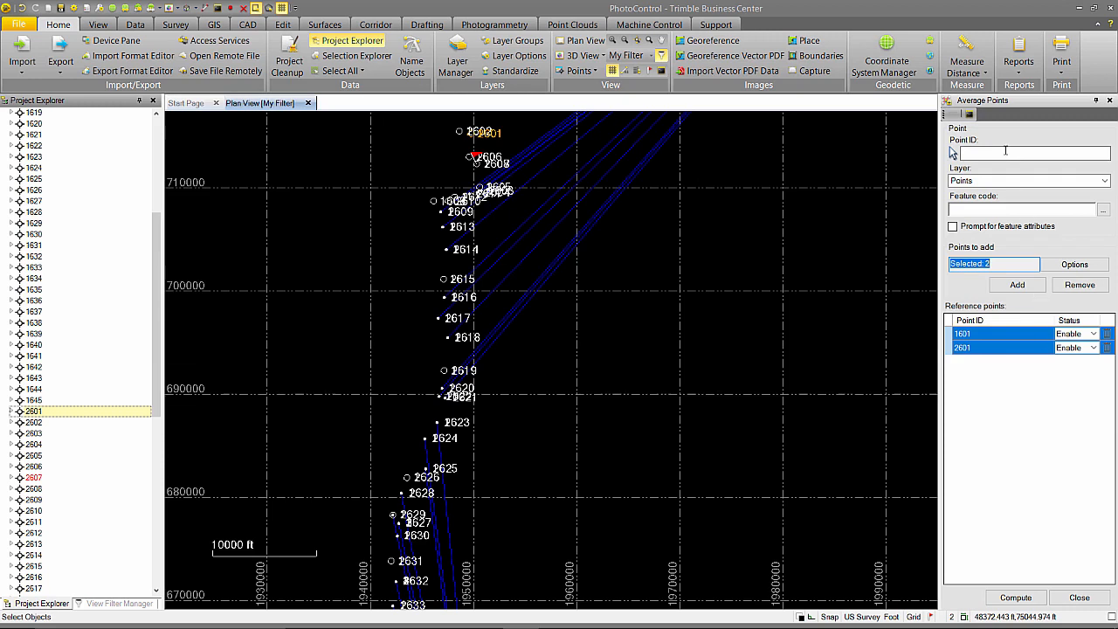
pyautogui.click(984, 154)
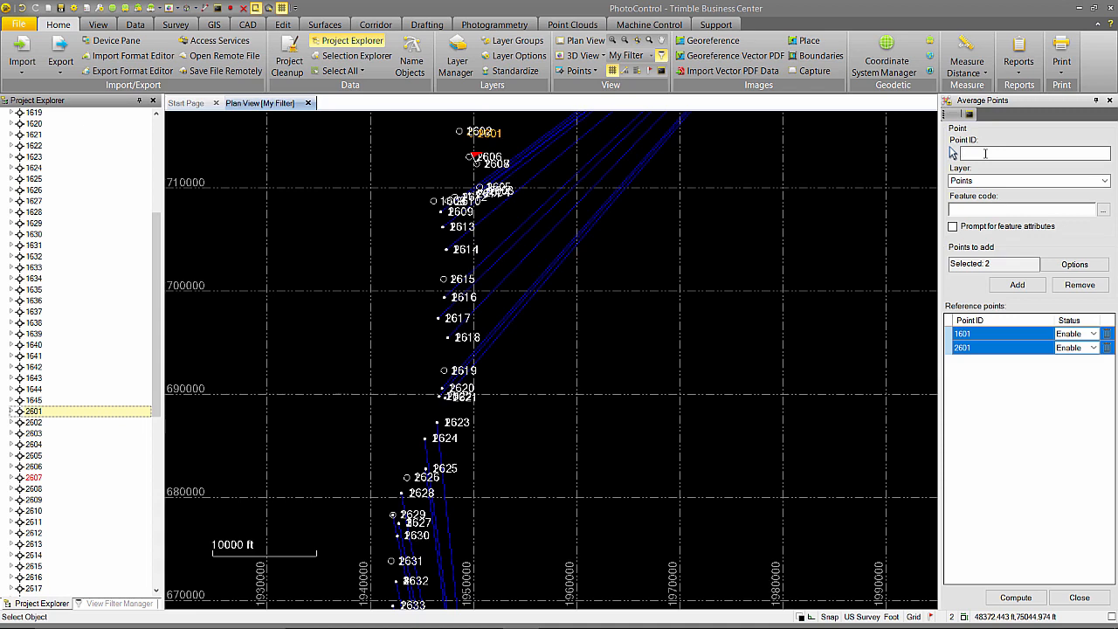
pyautogui.write('1')
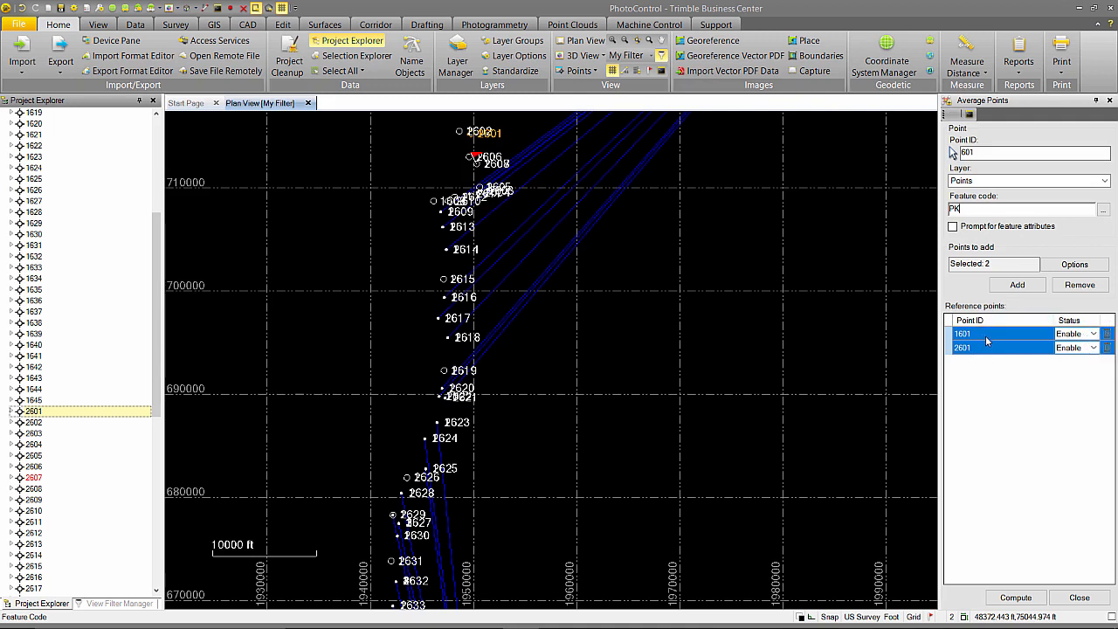
pyautogui.click(1016, 599)
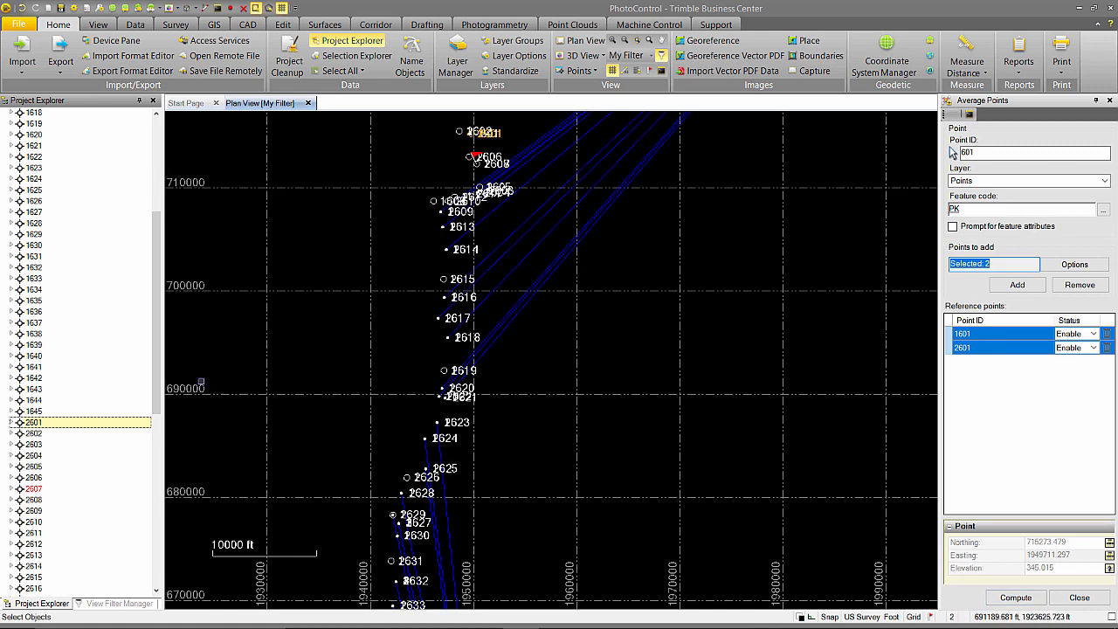
# Generate the Point Derivation Report for point 601 and review its coordinates and reference point deltas
pyautogui.moveTo(157, 358); pyautogui.dragTo(157, 265)
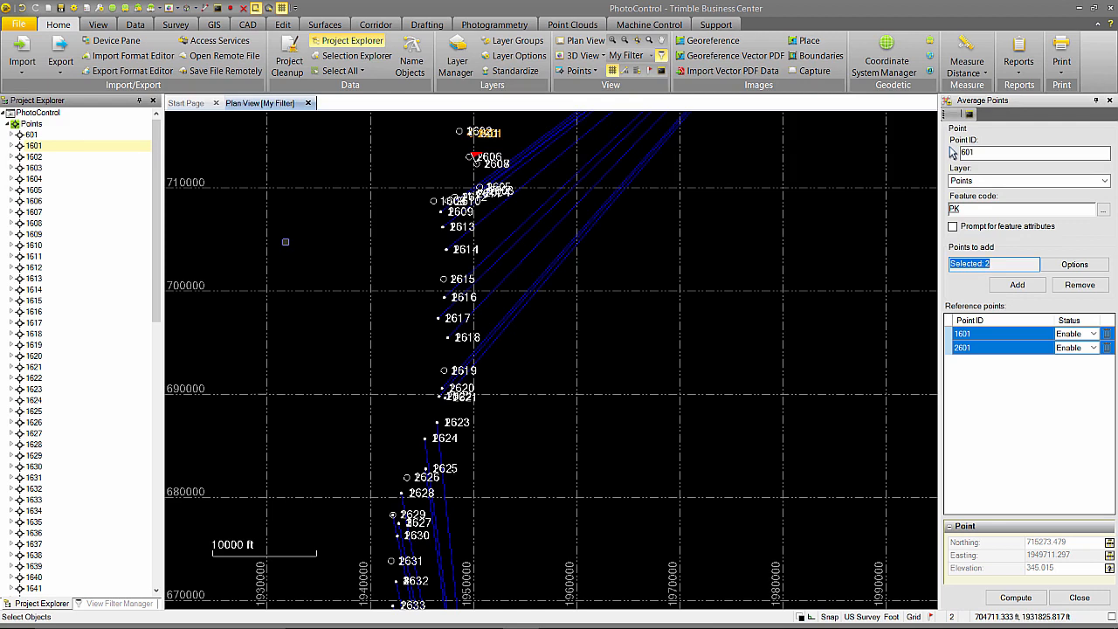
pyautogui.click(30, 136)
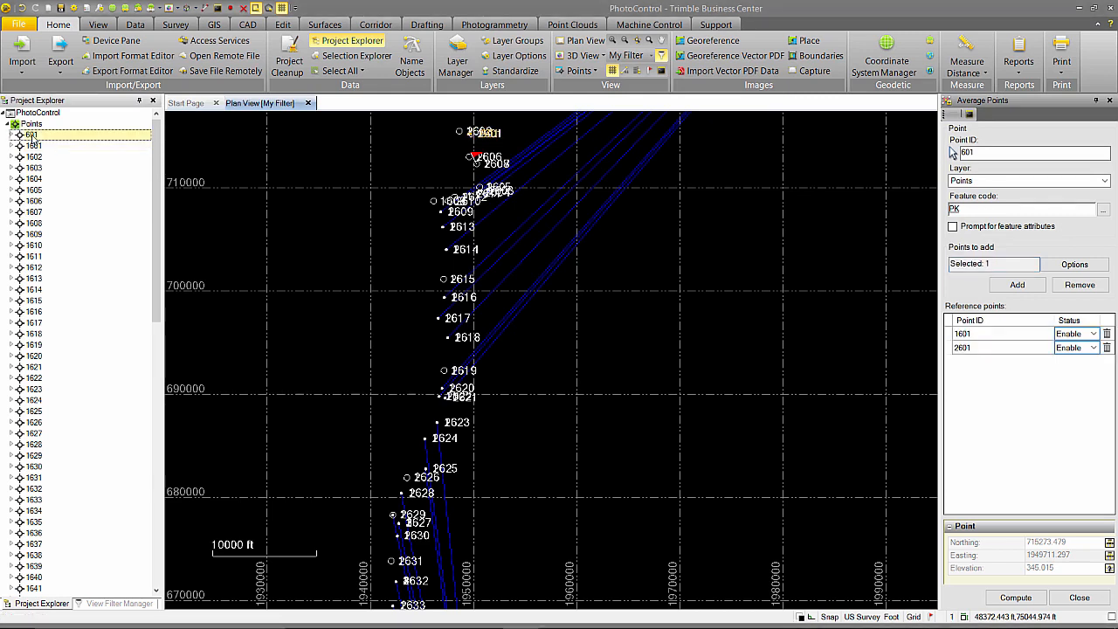
pyautogui.rightClick(32, 137)
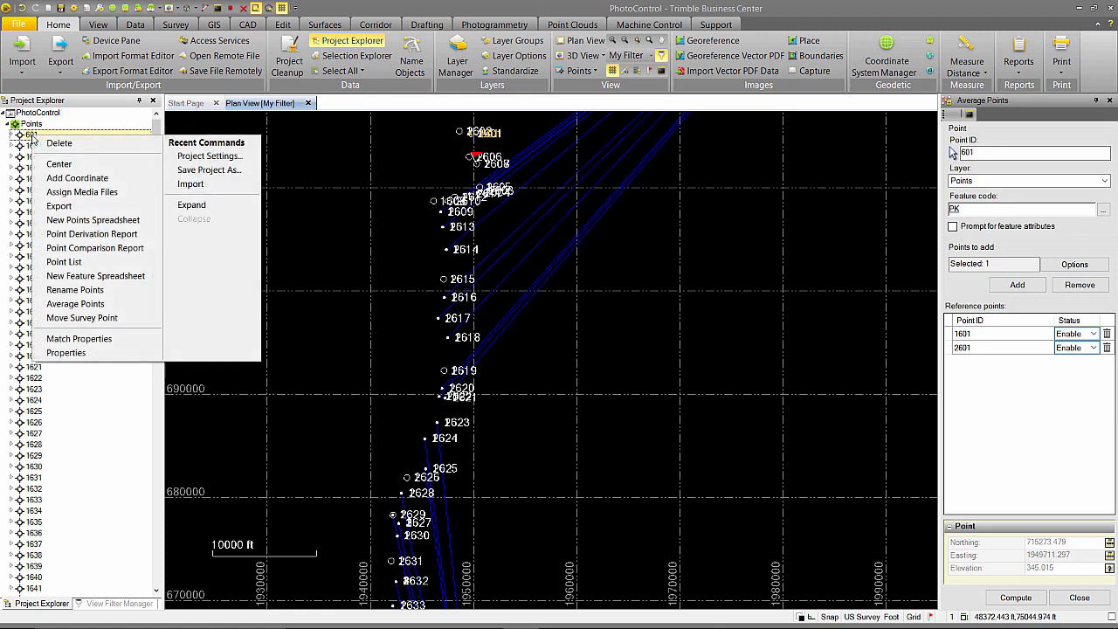
pyautogui.click(72, 234)
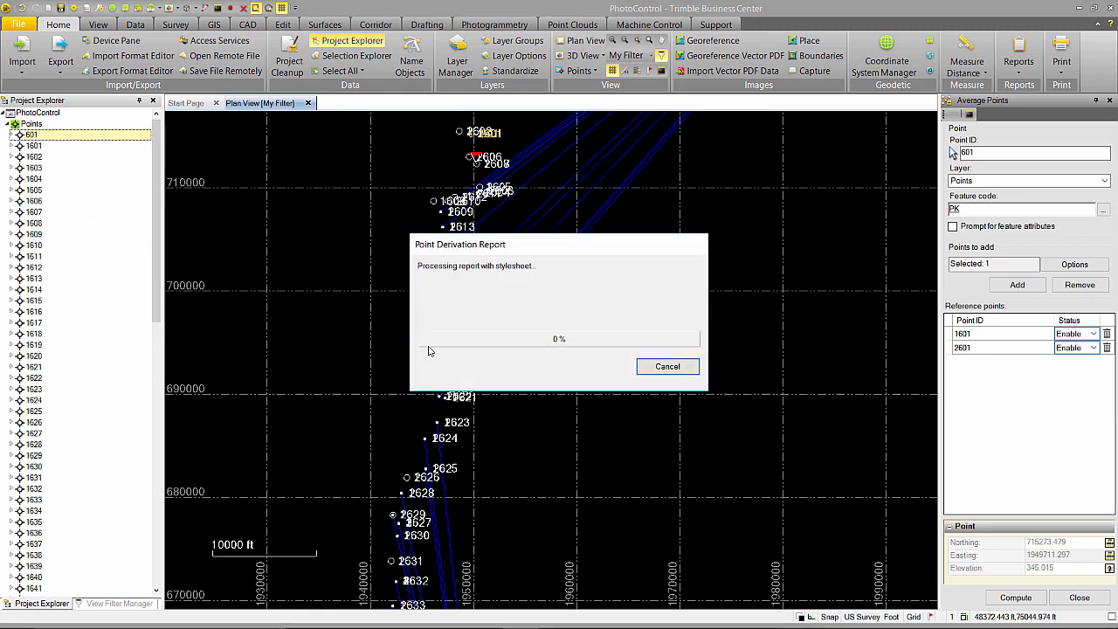
pyautogui.scroll(-2, 435, 341)
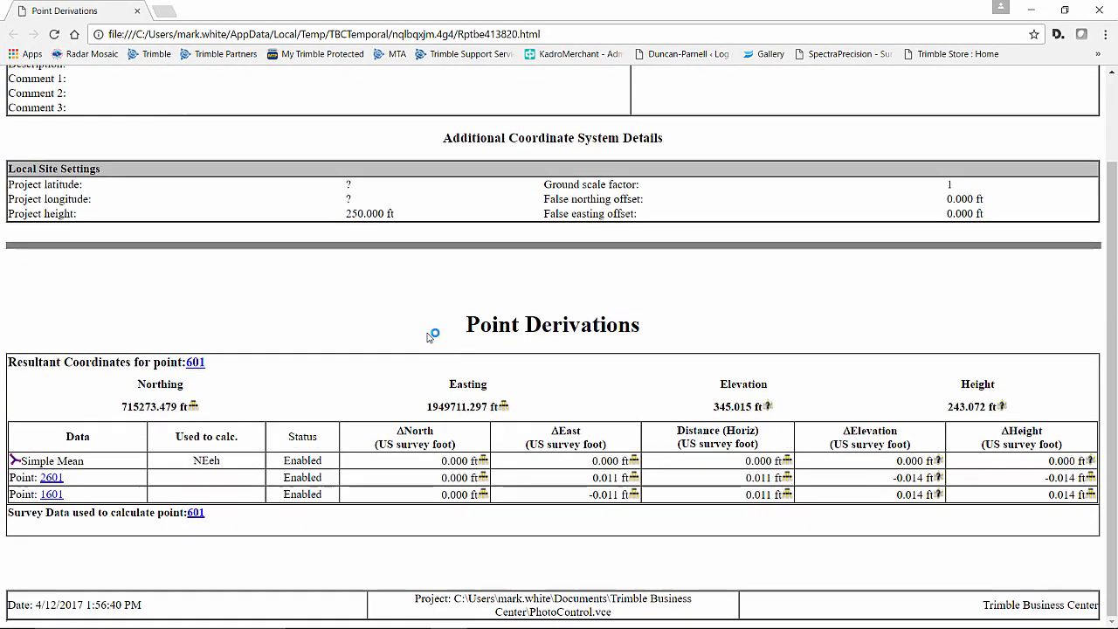